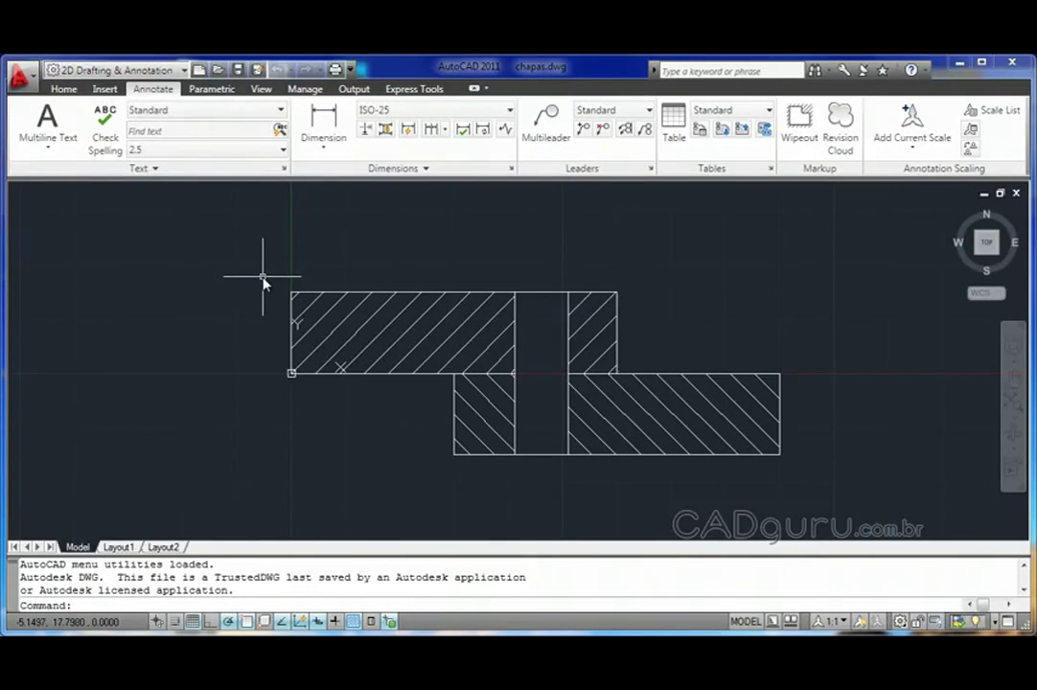
Open DesignCenter from the View tab's Palettes panel to browse the Fasteners - Metric blocks
click(269, 91)
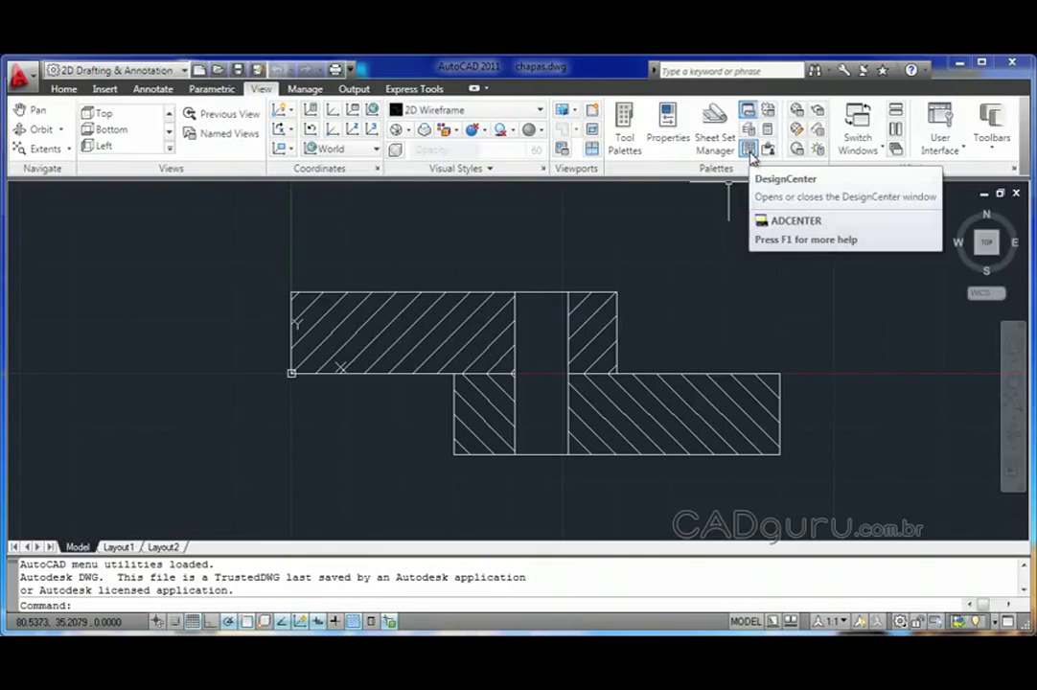
click(748, 150)
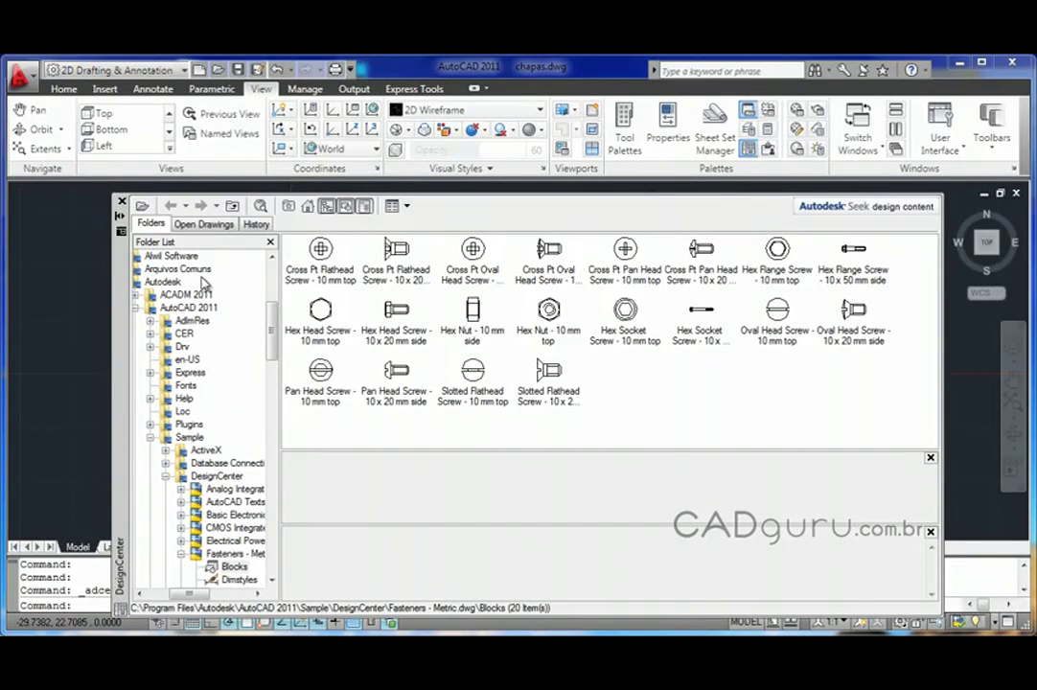
List the 16 drawings in the Sample DesignCenter folder and set the palette to auto-hide
click(165, 477)
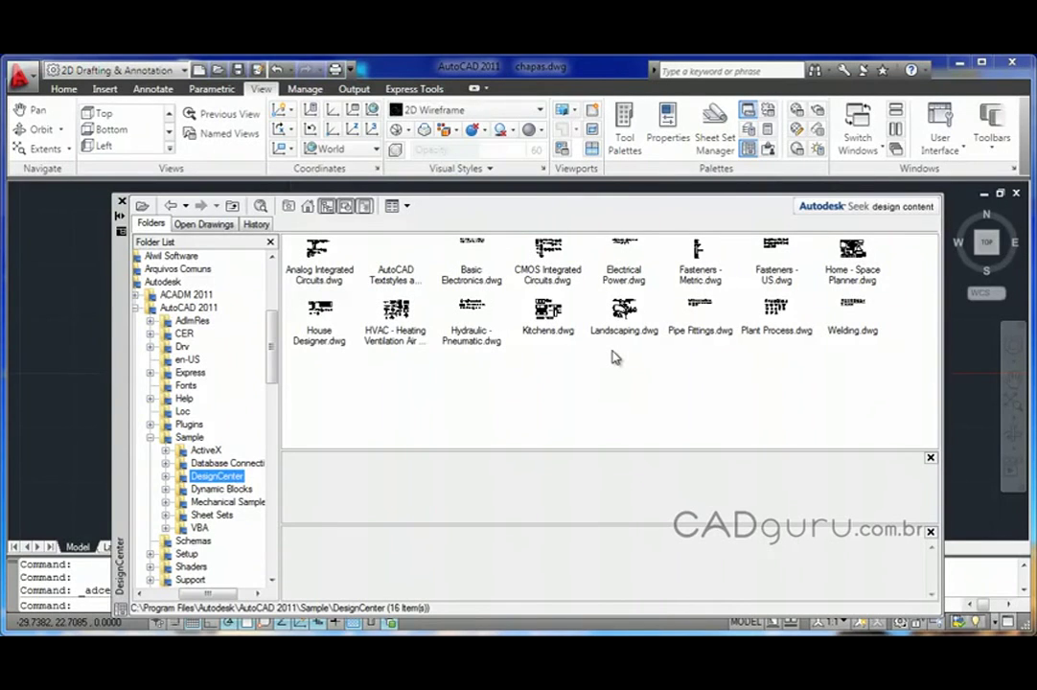
click(120, 216)
Open the Blocks of Fasteners - Metric.dwg and select Hex Socket Screw - 10 x 90 mm side
double_click(699, 251)
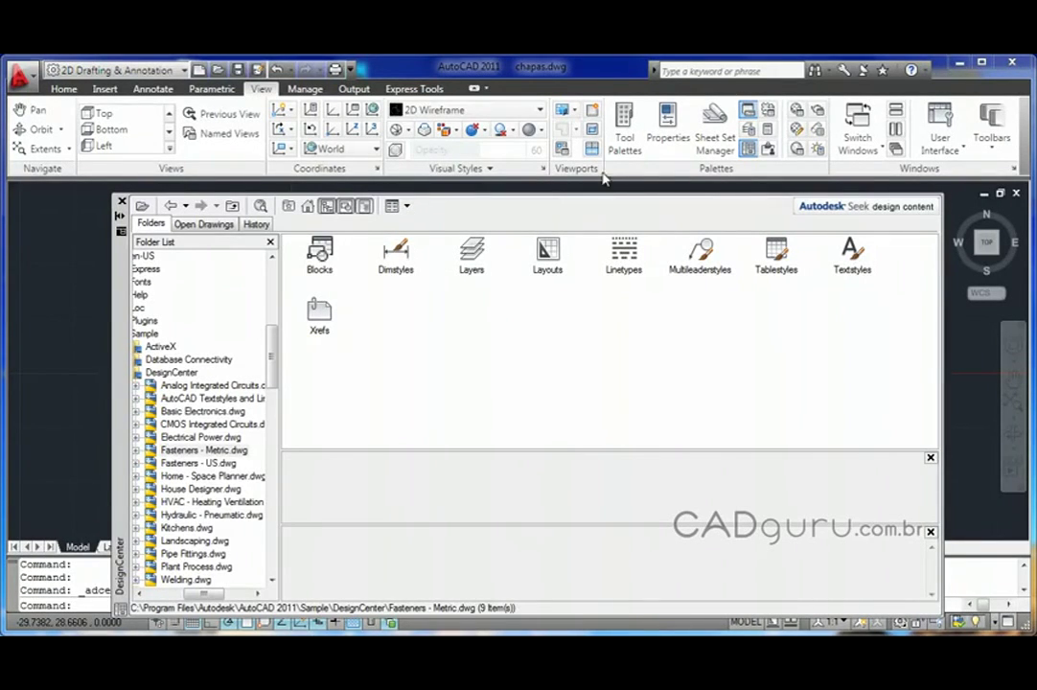
double_click(324, 257)
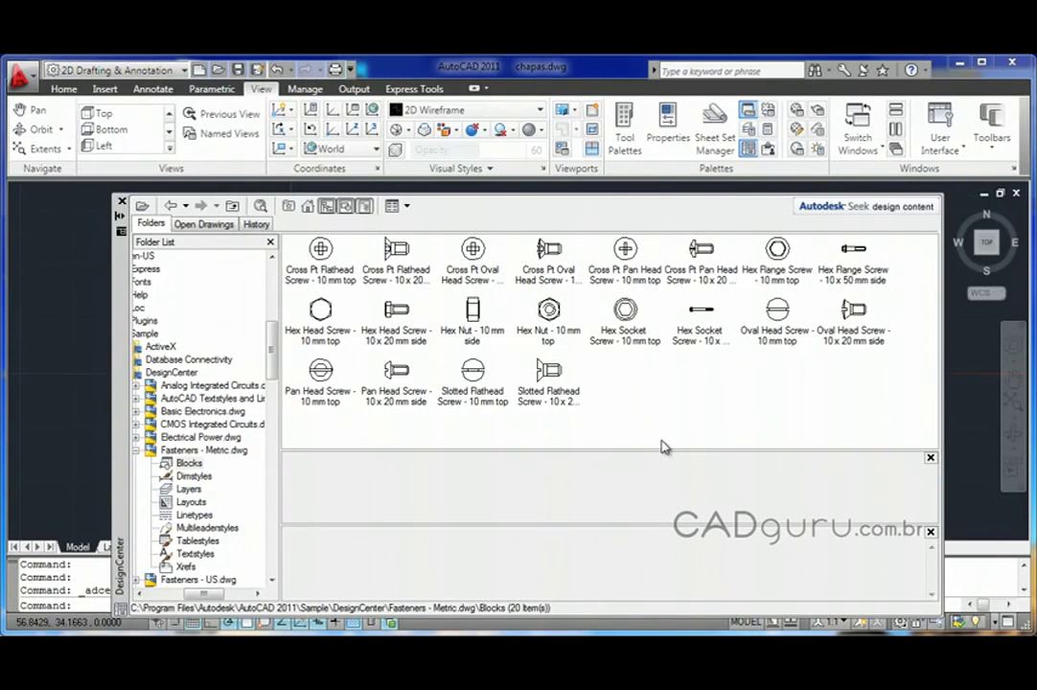
click(700, 320)
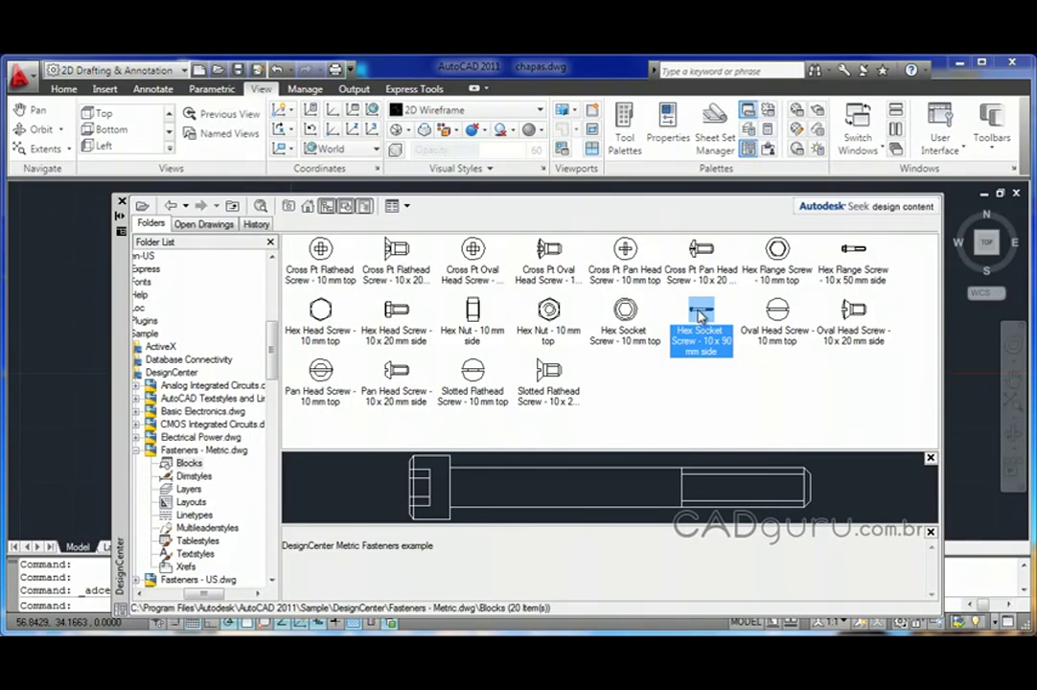
Drag the Hex Socket Screw - 10 x 90 mm side block into the drawing area
mouse_move(699, 308)
mouse_down()
mouse_move(754, 332)
mouse_move(977, 489)
mouse_move(1005, 478)
mouse_up()
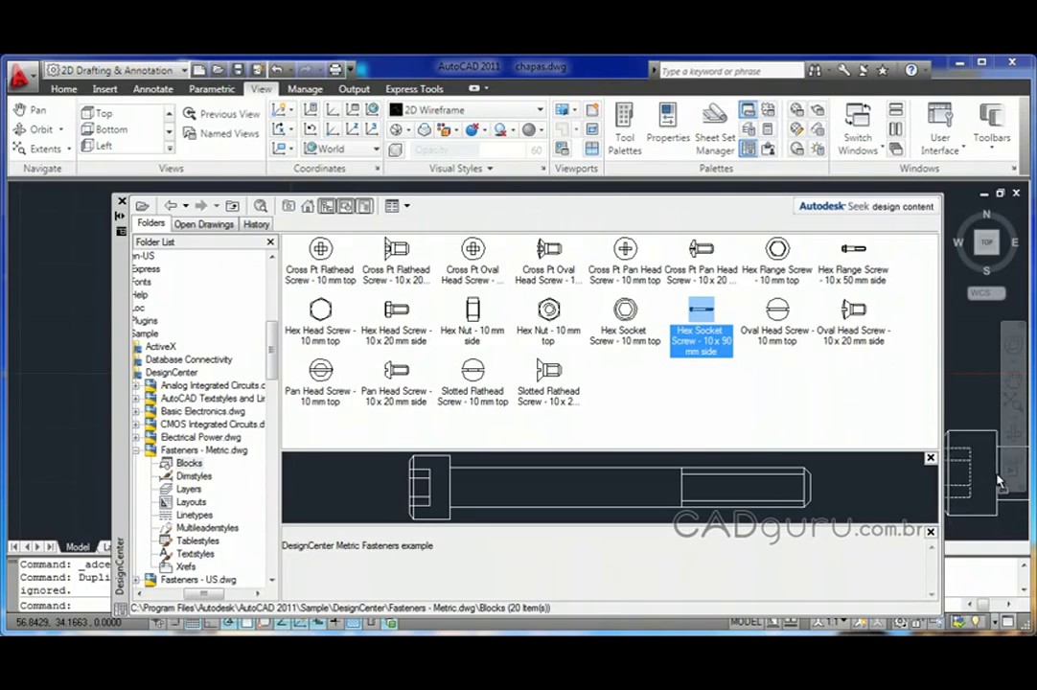
drag(1005, 479, 1001, 347)
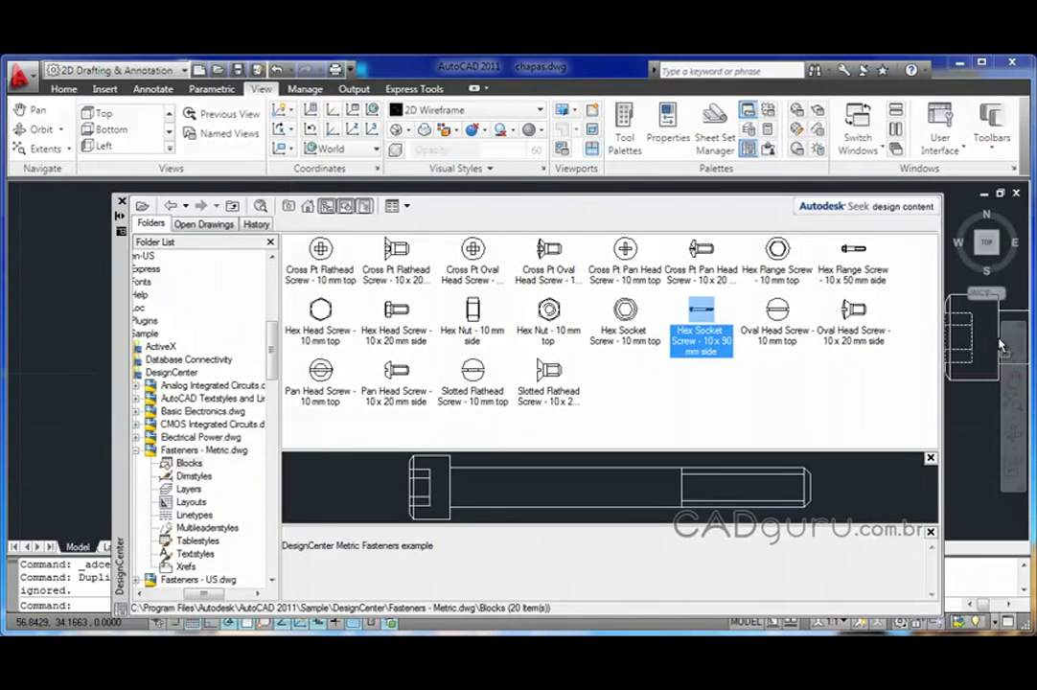
drag(1000, 347, 1000, 345)
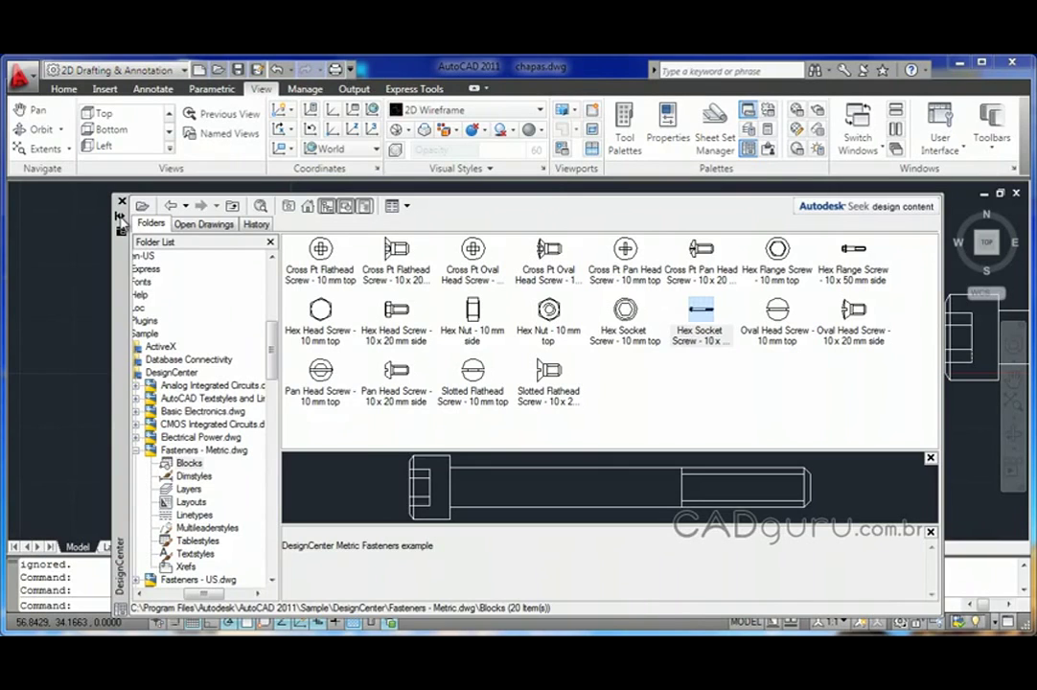
Hide DesignCenter and move the screw from the drawing edge to just above the upper plate
click(121, 218)
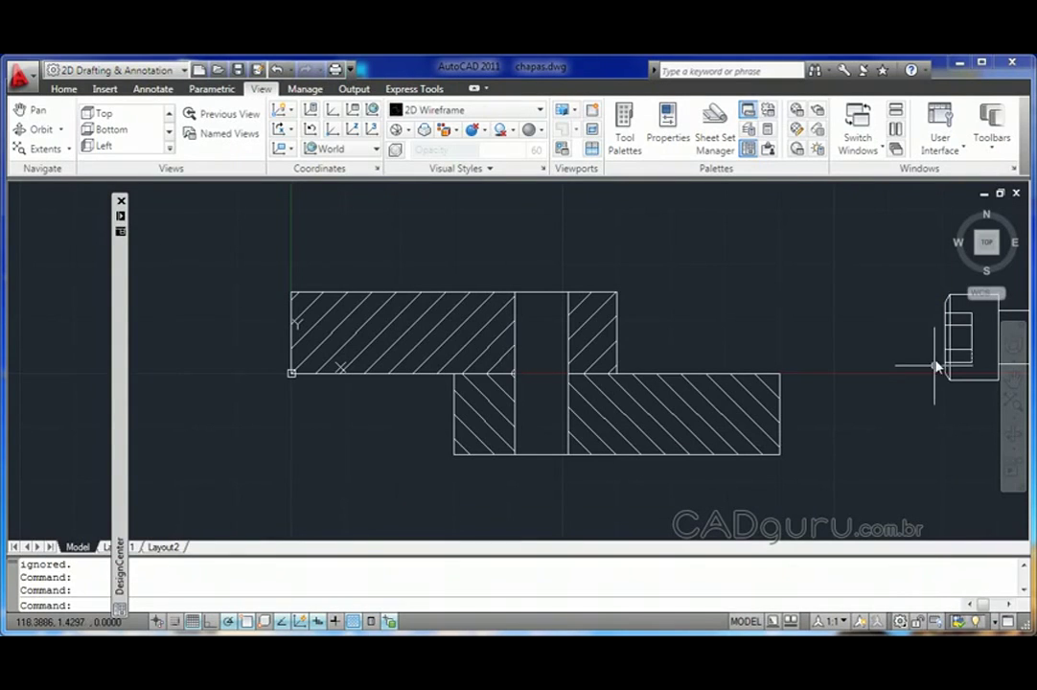
key(Escape)
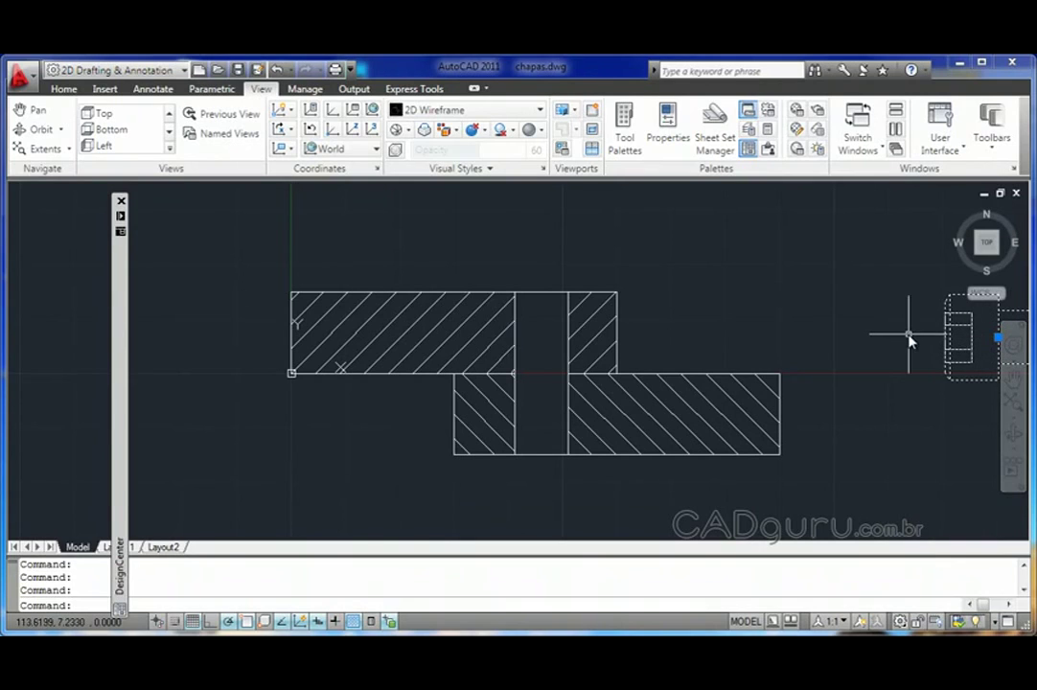
click(63, 89)
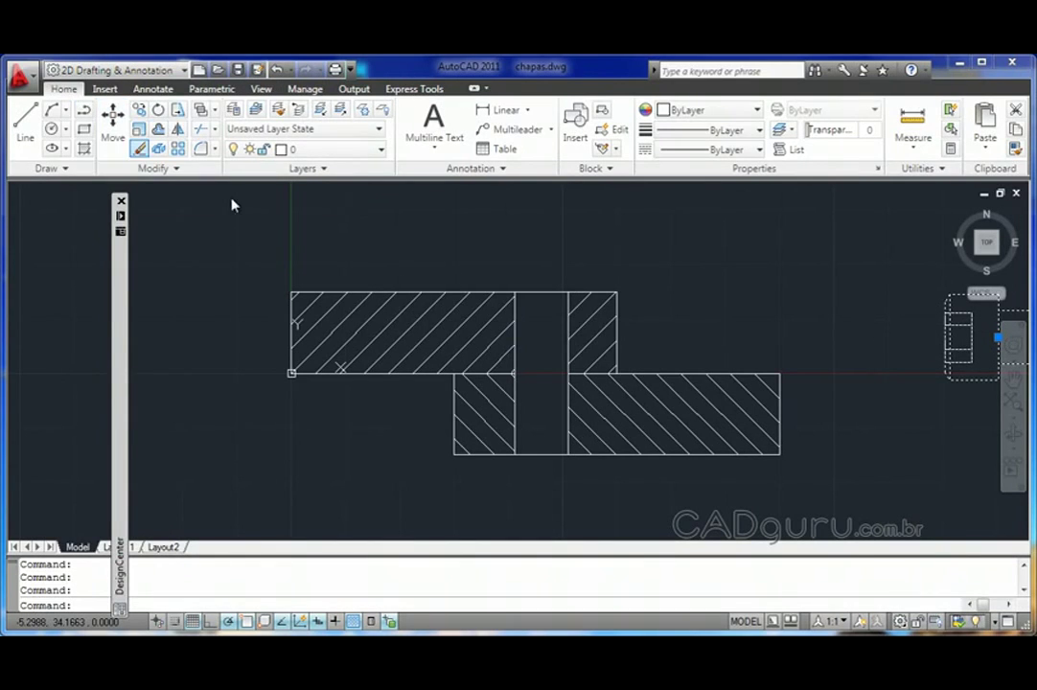
click(112, 120)
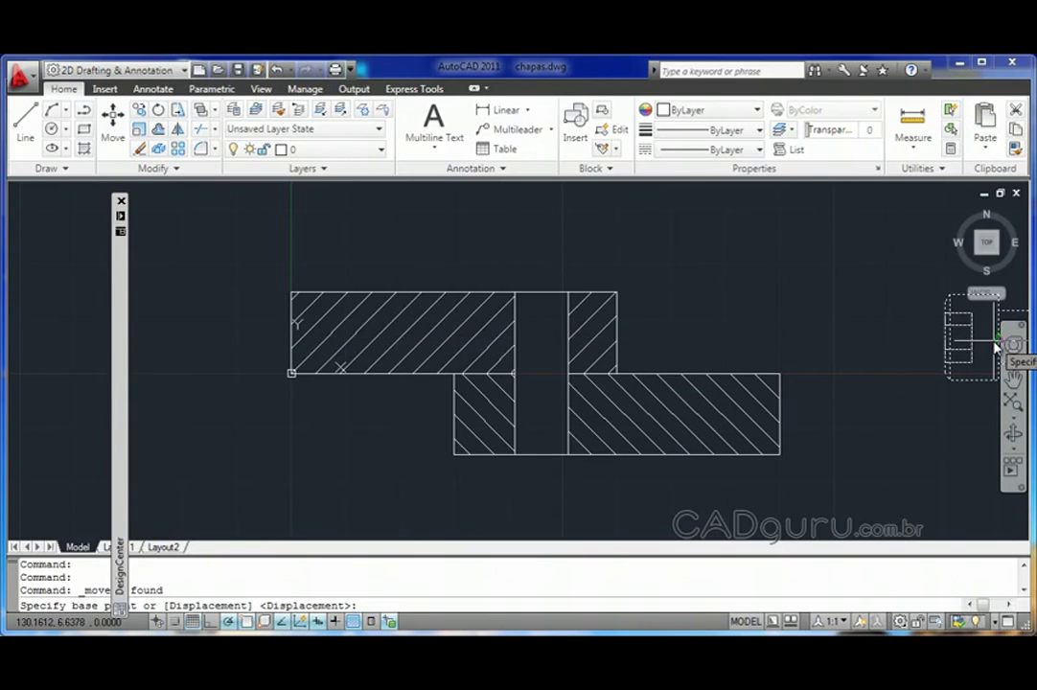
click(995, 347)
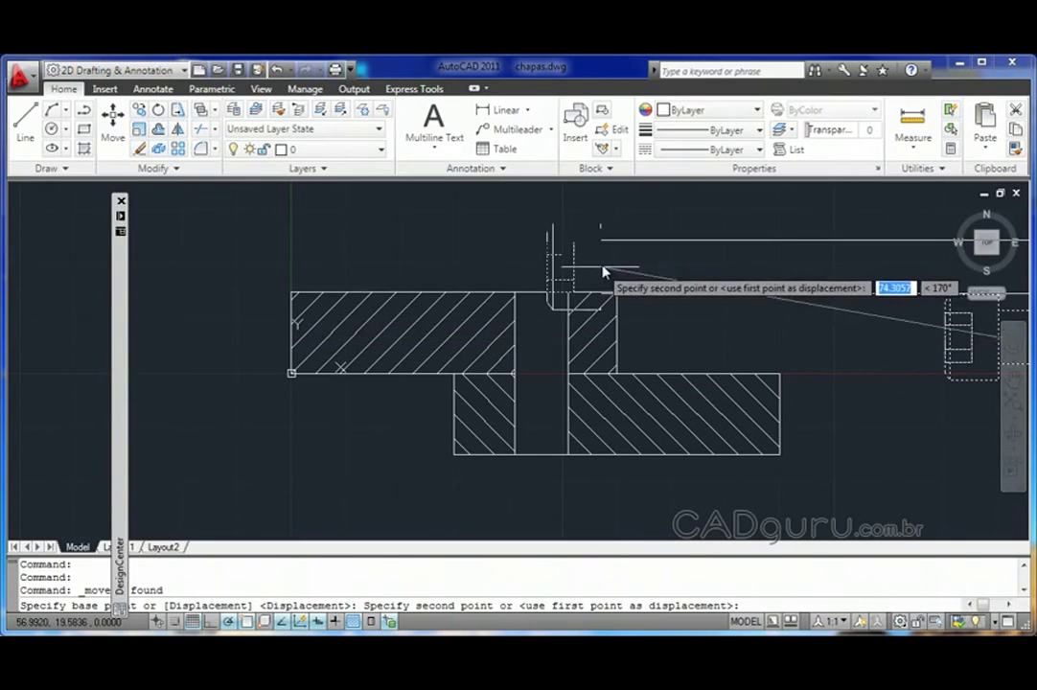
click(676, 277)
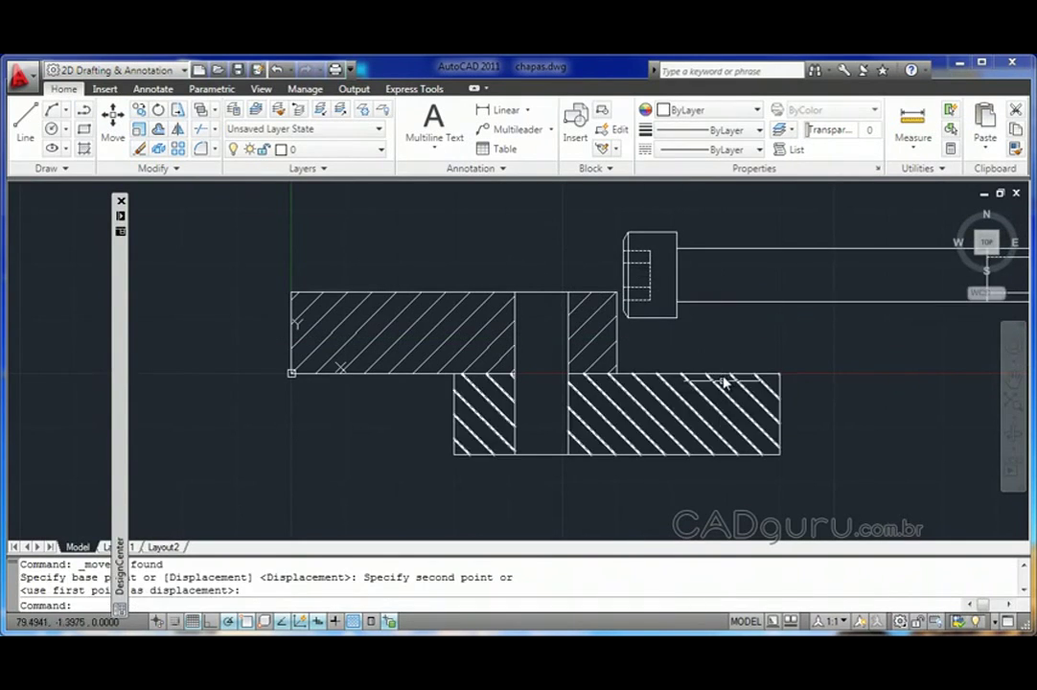
Rotate the screw block 90° about its head so it stands upright
click(158, 109)
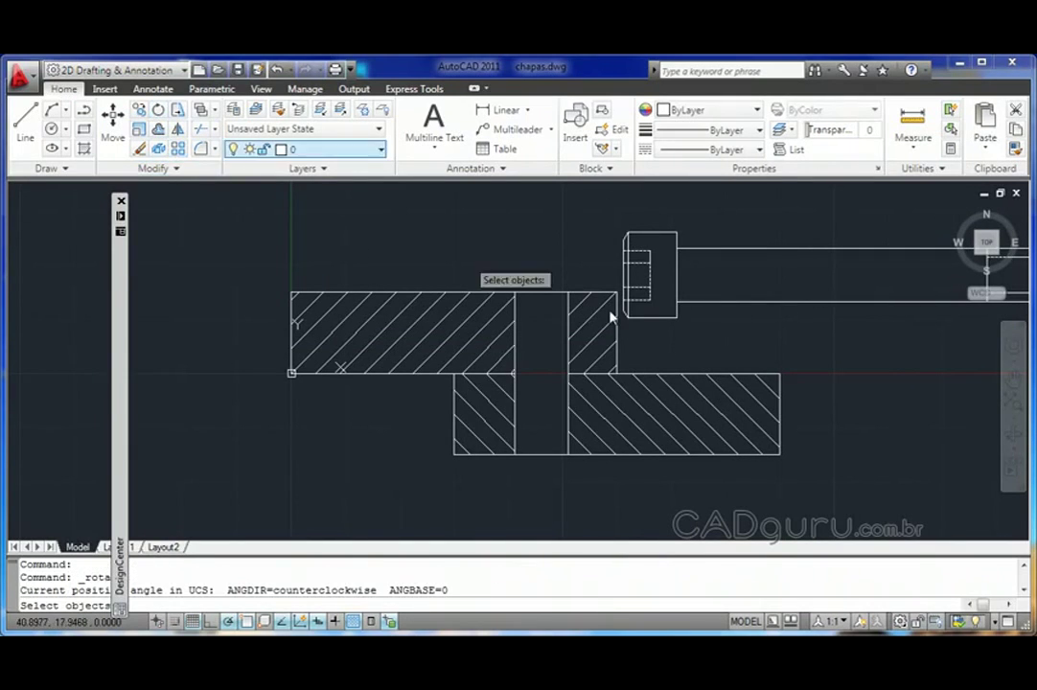
click(676, 295)
key(Return)
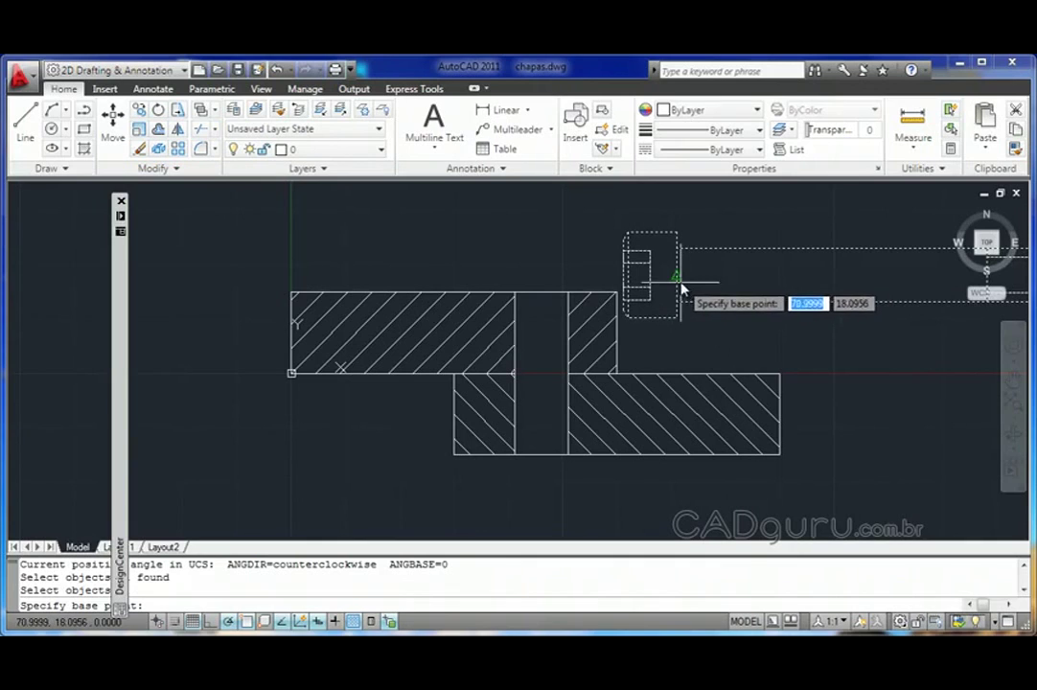
click(677, 278)
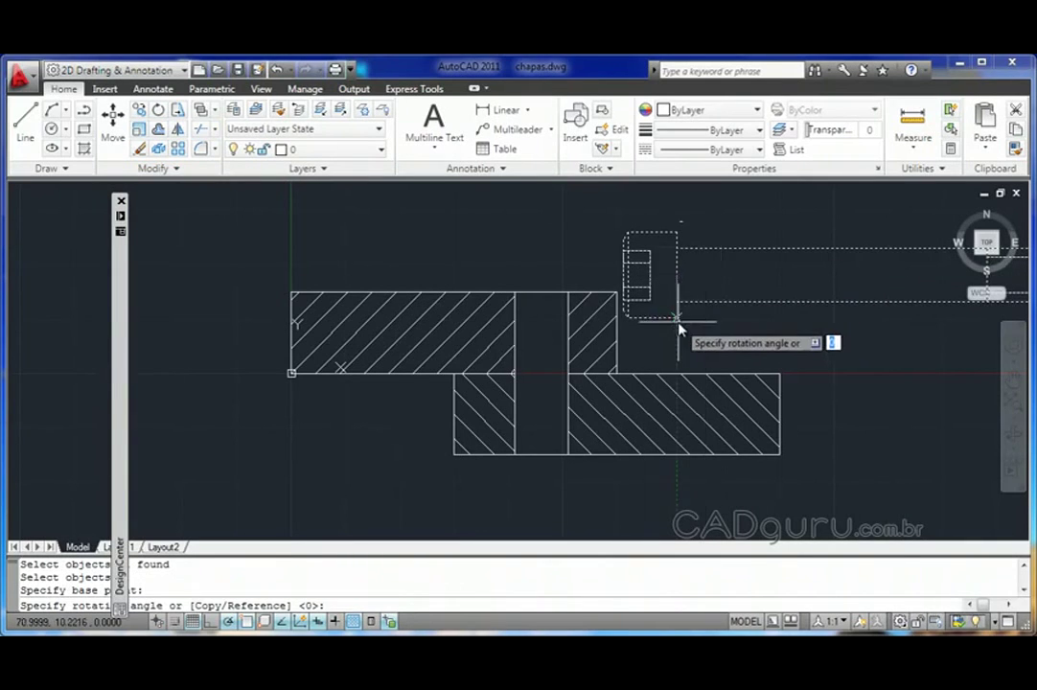
click(679, 334)
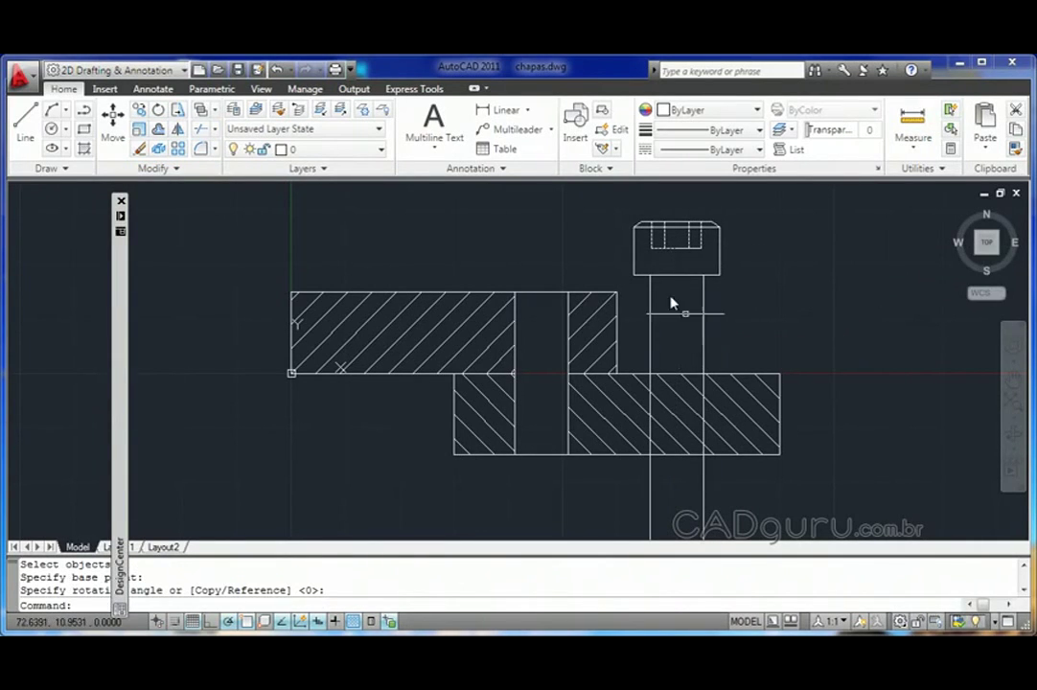
Move the upright screw so its head rests on the upper plate over the hole
click(113, 137)
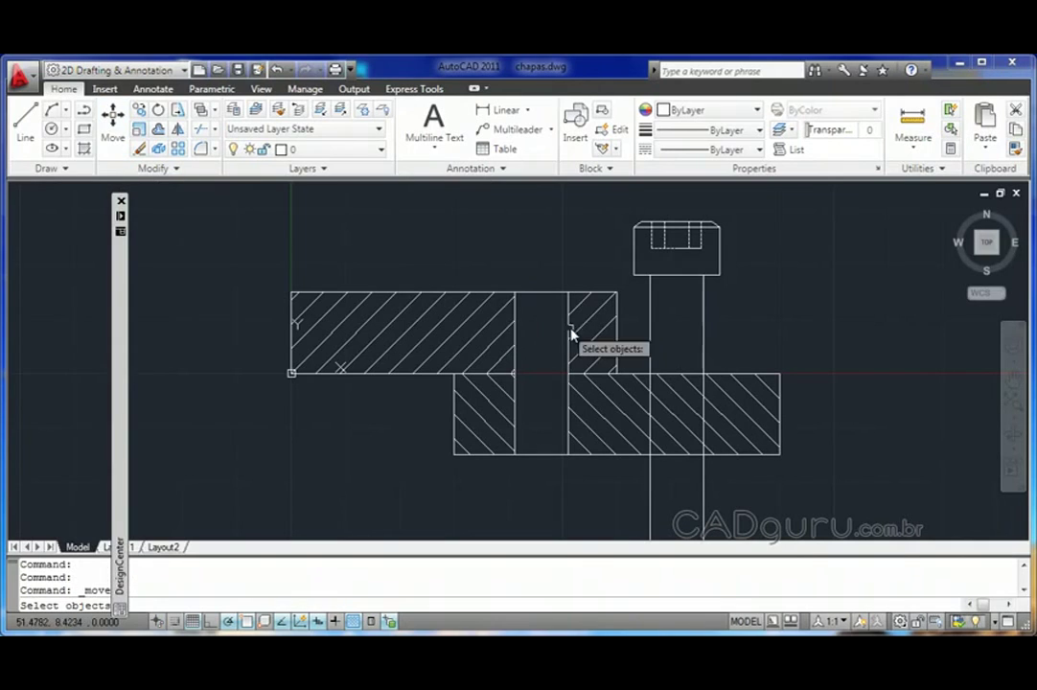
click(669, 279)
key(Return)
click(677, 276)
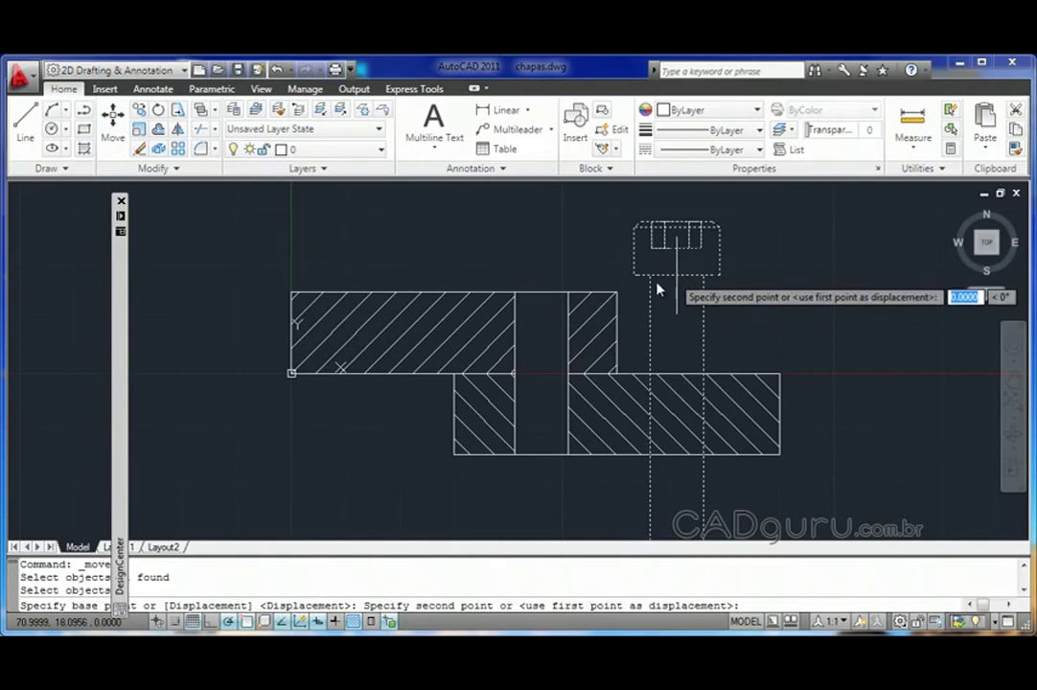
click(539, 295)
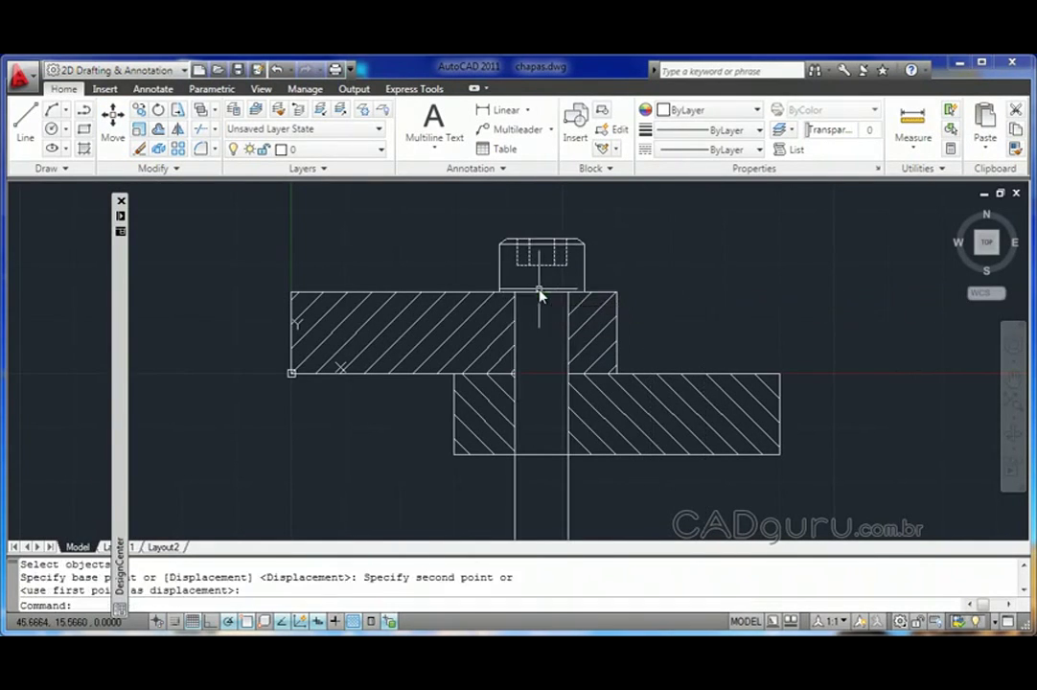
scroll(624, 470, down, 2)
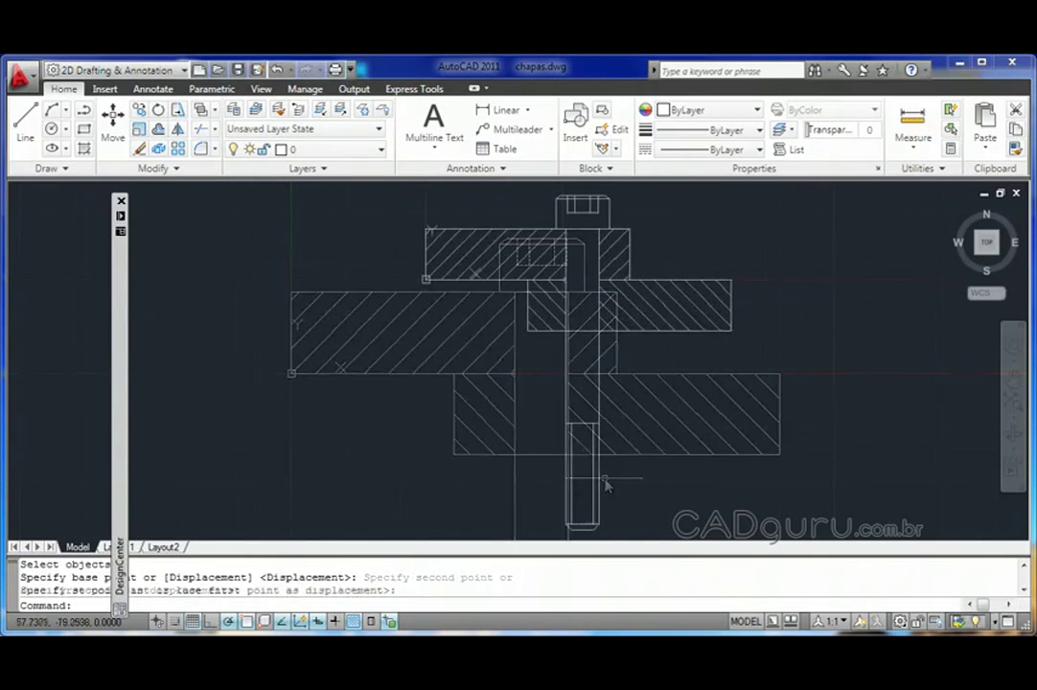